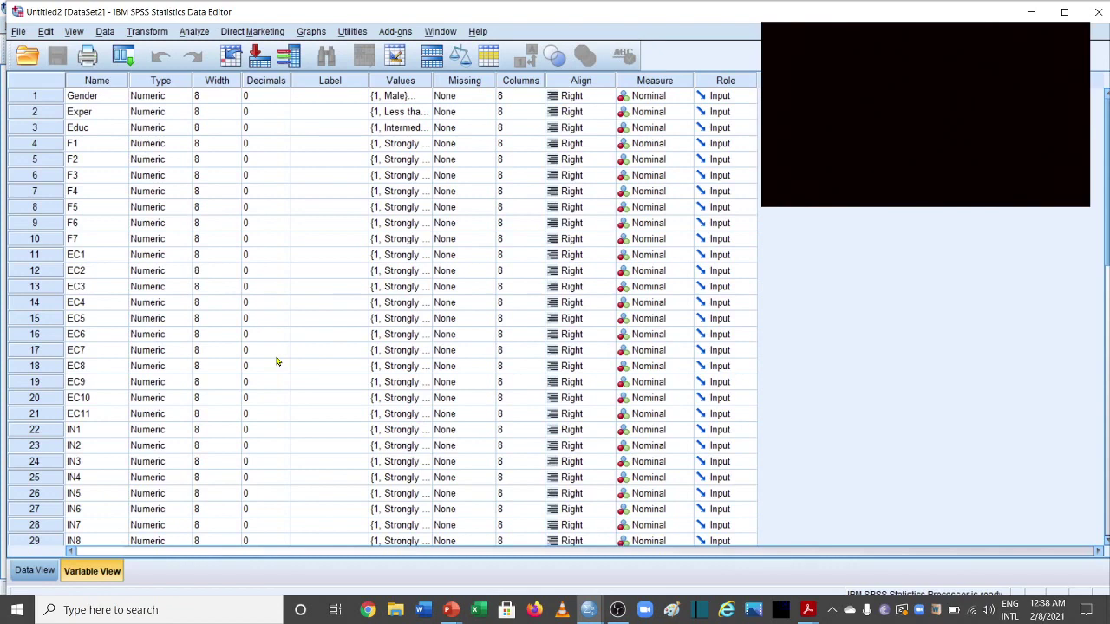
Open the PROCESS v3.5 by Andrew F. Hayes regression dialog for the current dataset.
left_click(200, 34)
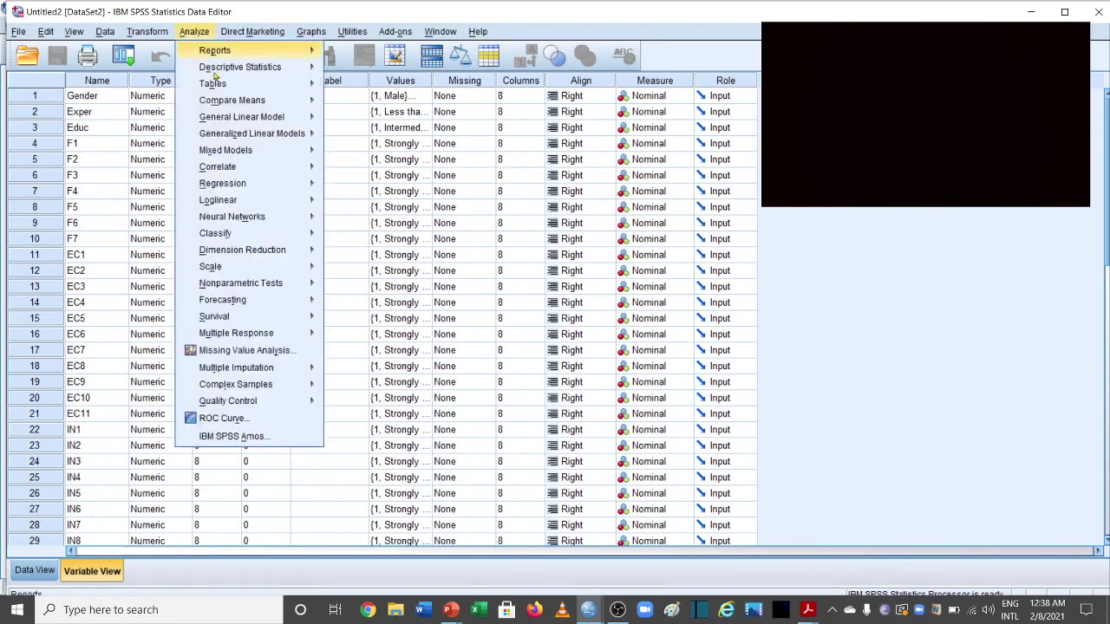
mouse_move(266, 188)
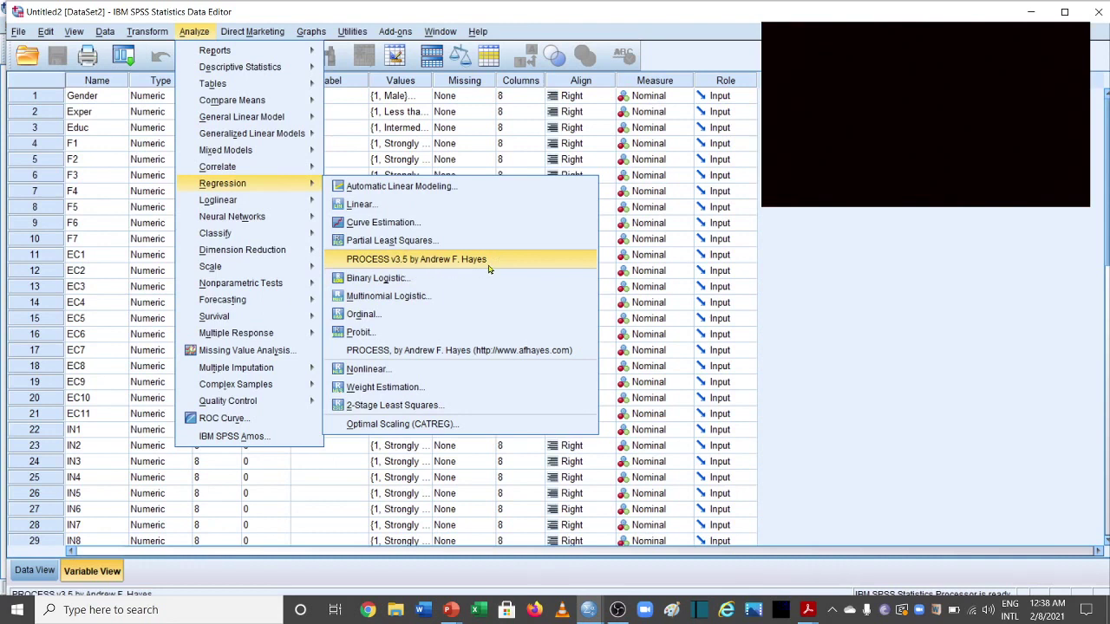
left_click(407, 264)
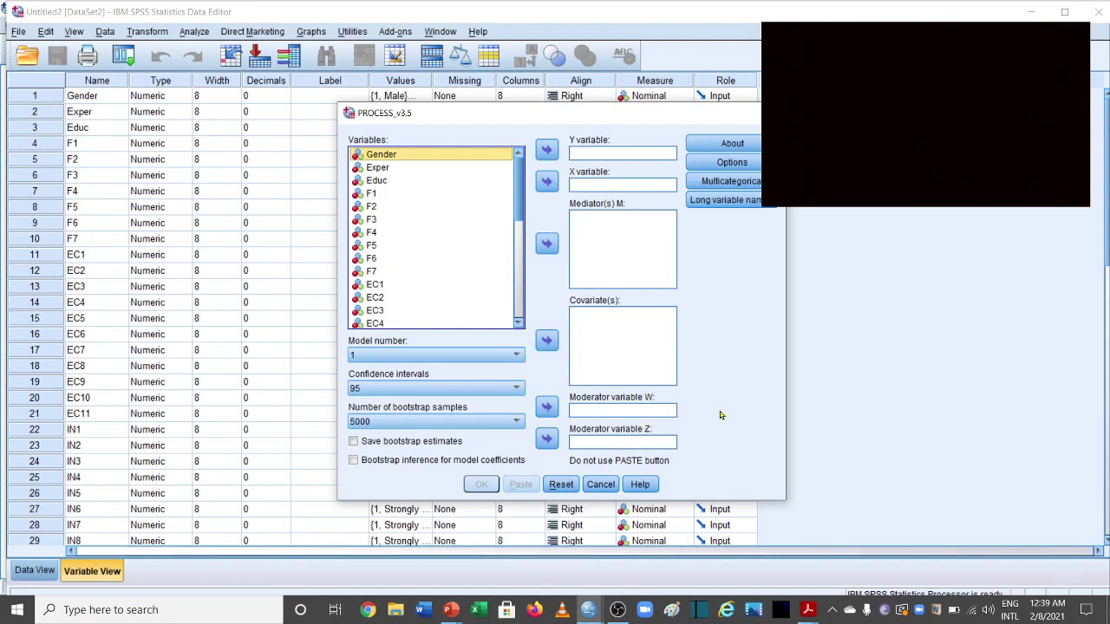
Browse the available PROCESS model numbers up to 92 and select model 1.
left_click(493, 355)
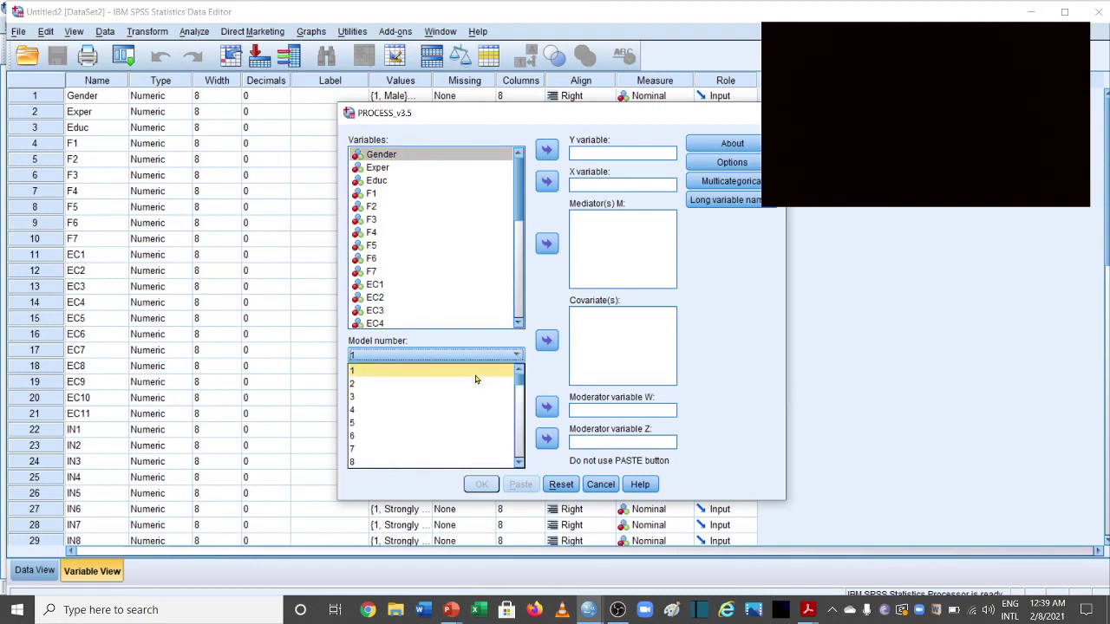
left_click(733, 318)
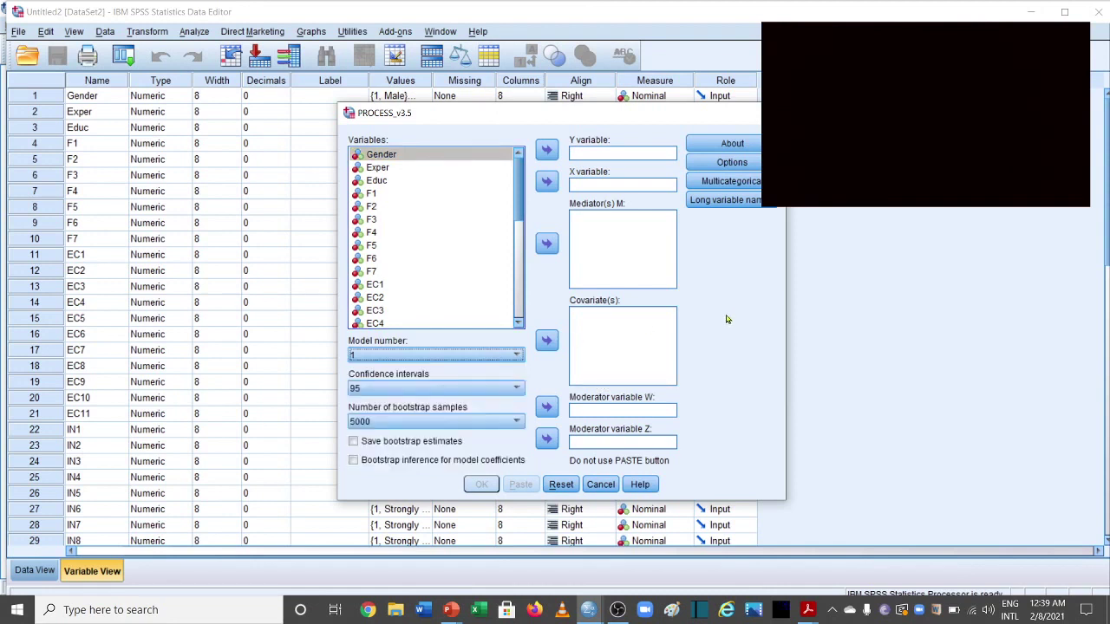
left_click(420, 356)
key("Escape")
left_click(437, 357)
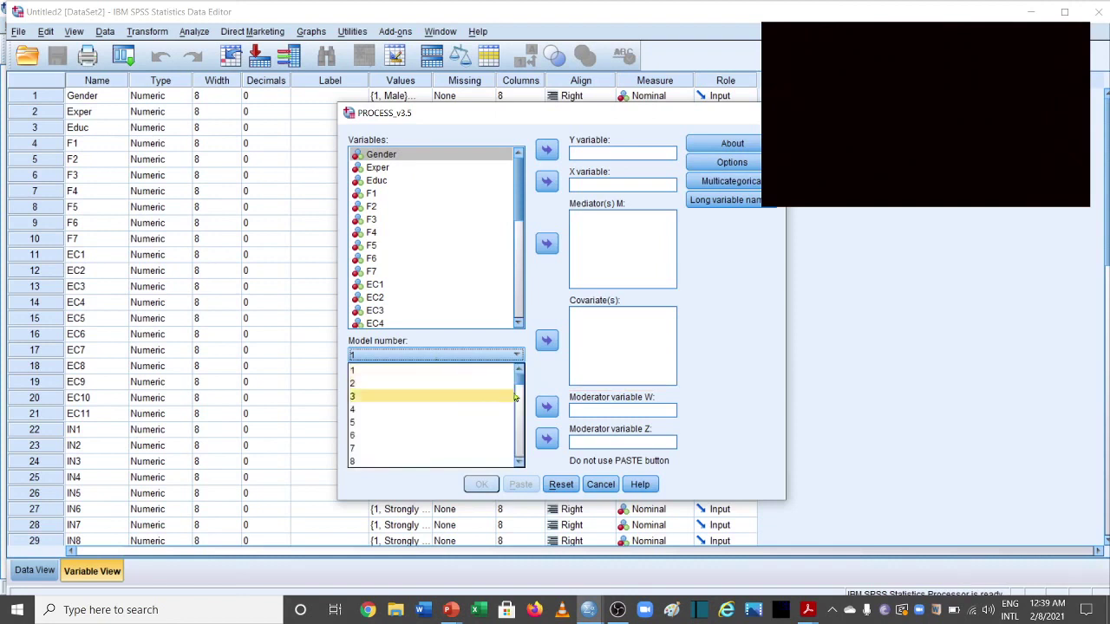
left_click_drag(521, 461, 520, 466)
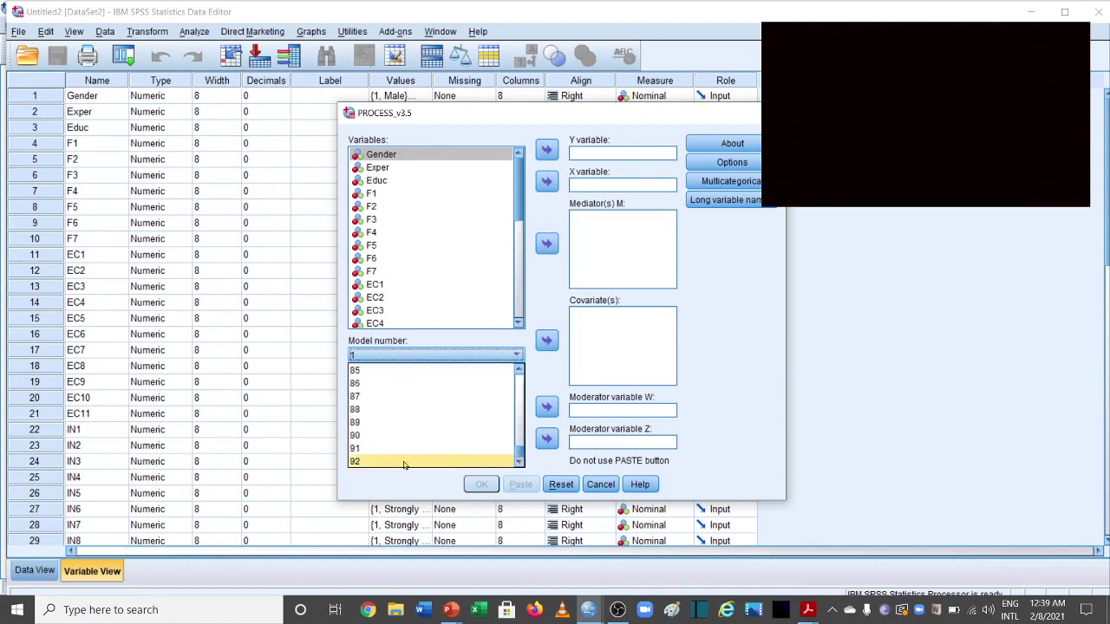
left_click_drag(517, 372, 517, 372)
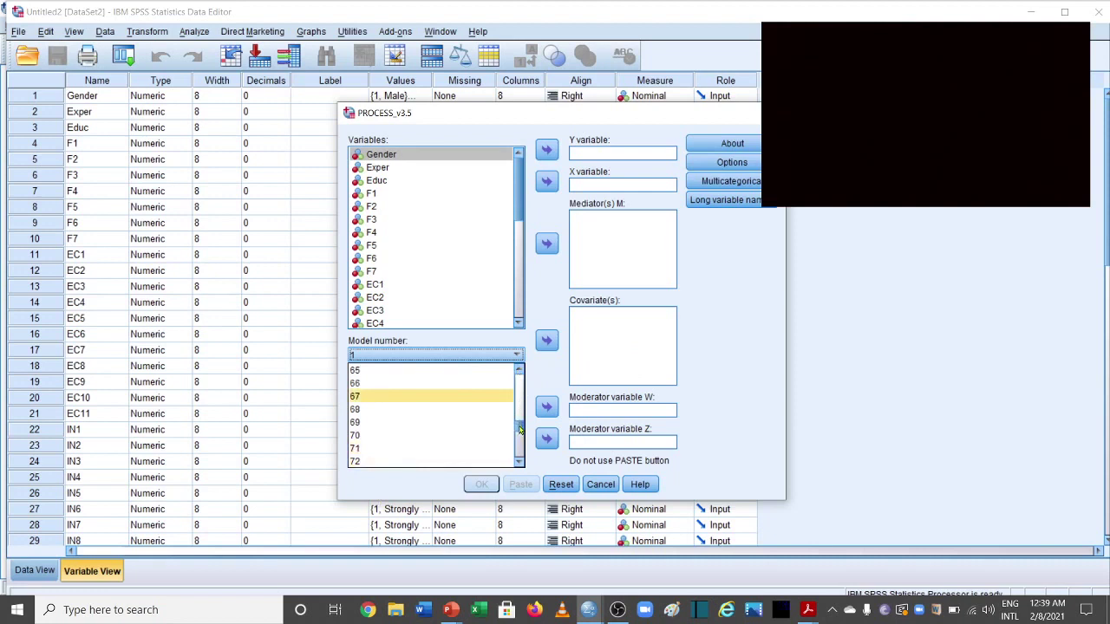
left_click_drag(519, 426, 522, 381)
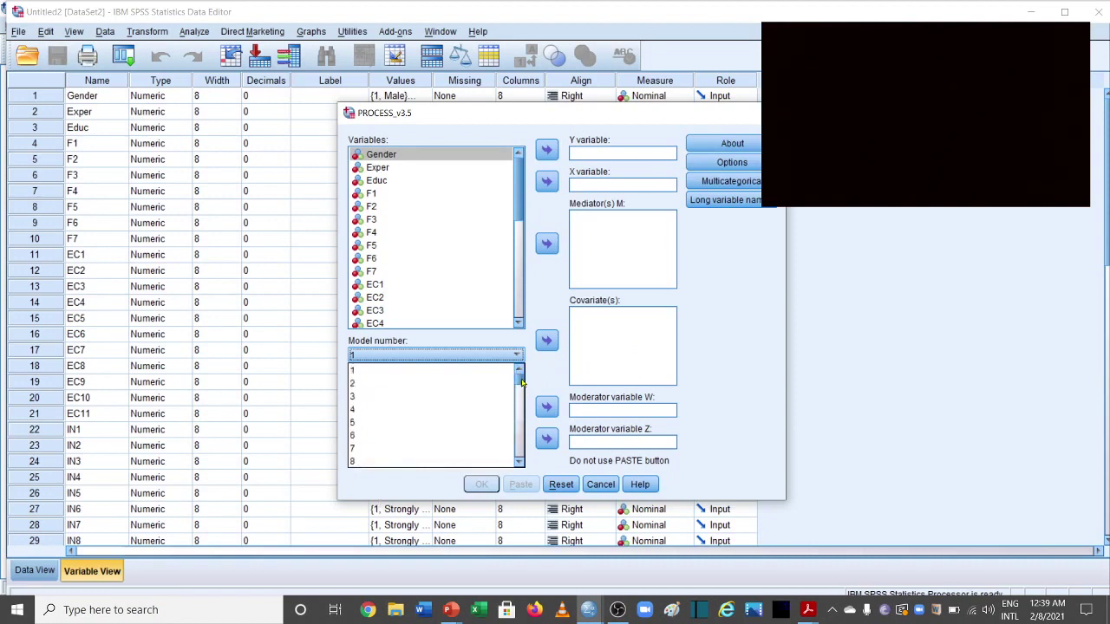
left_click(450, 375)
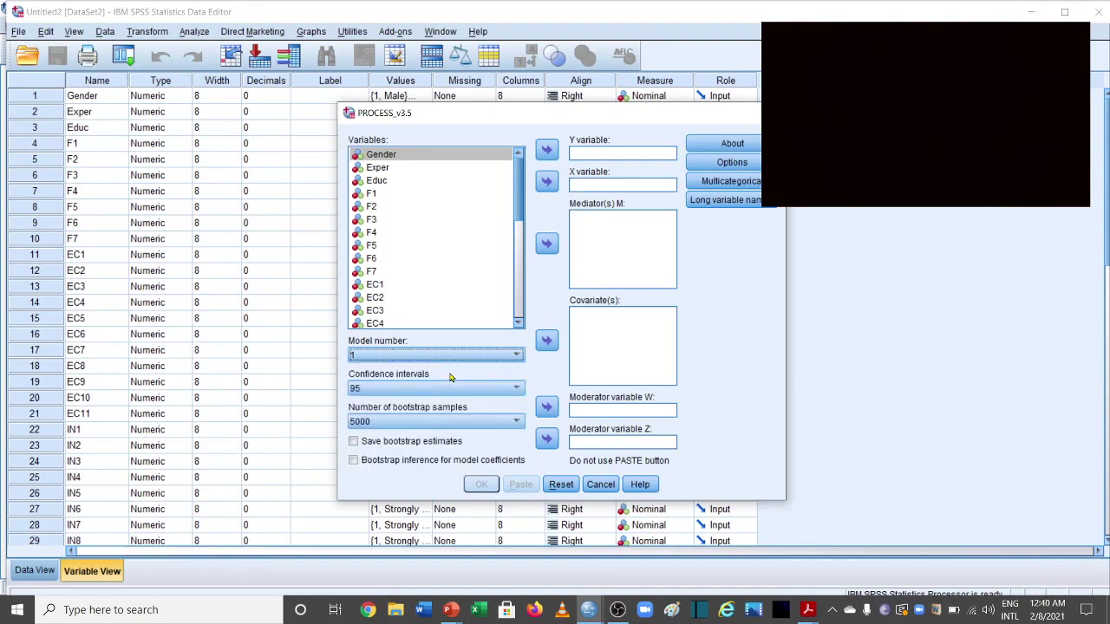
Switch to PowerPoint to consult the Moderation Model slide, and return to the PROCESS dialog in SPSS.
left_click(450, 610)
left_click(403, 588)
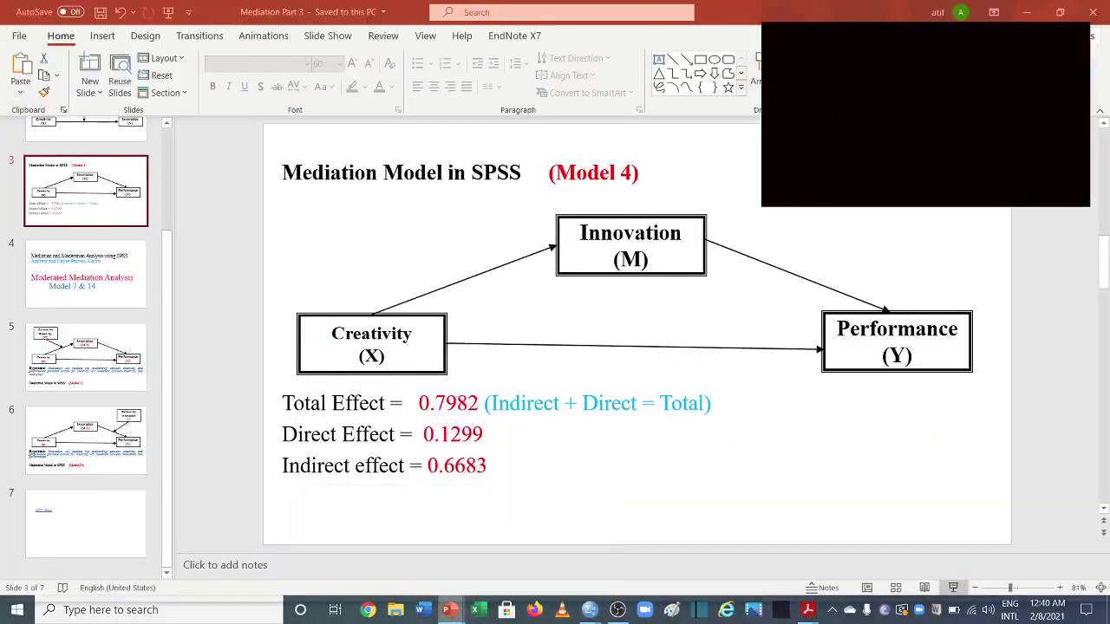
scroll(113, 344, "up", 3)
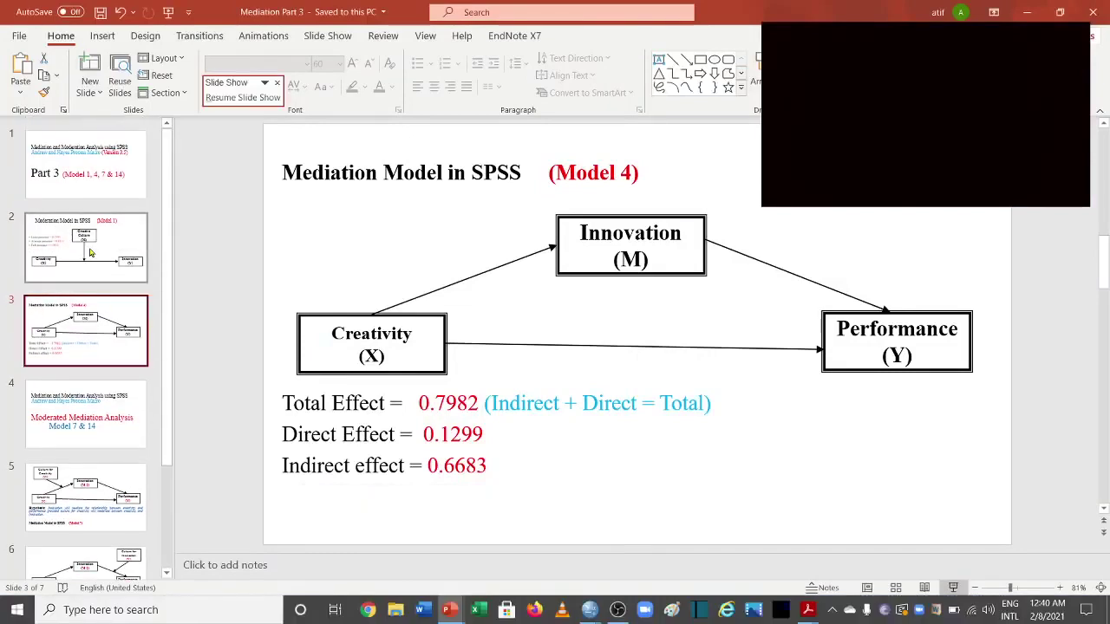
left_click(91, 251)
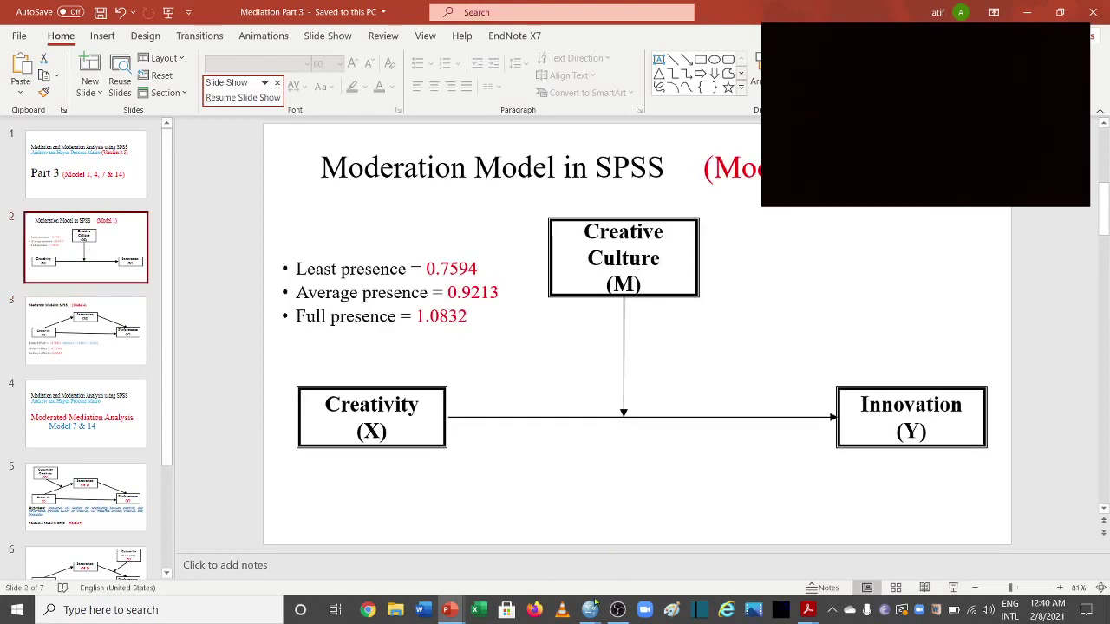
mouse_move(589, 610)
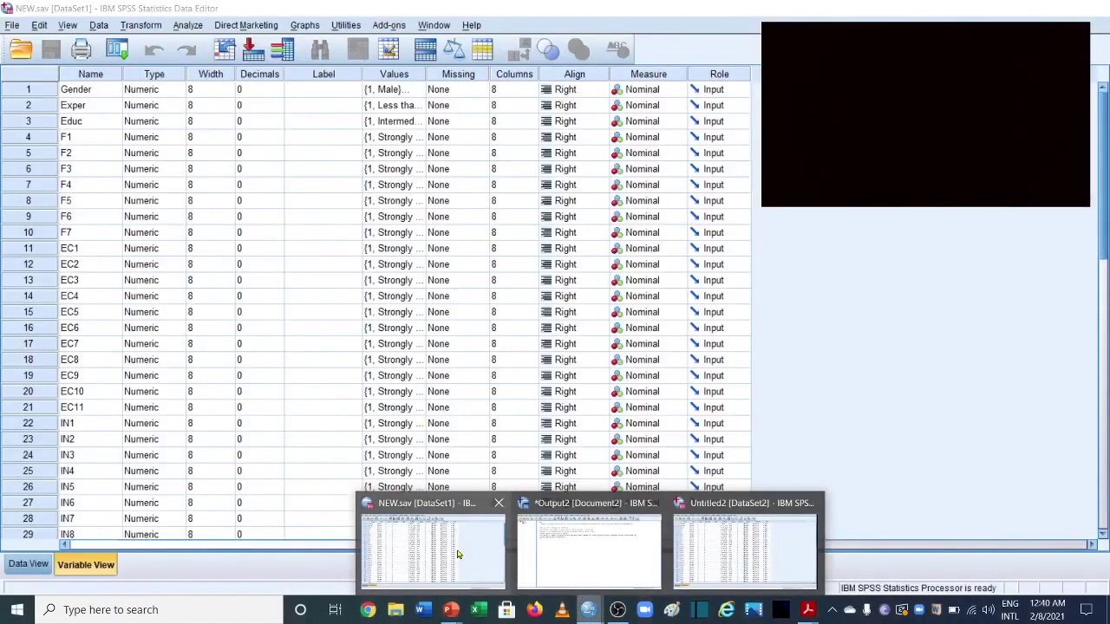
left_click(458, 556)
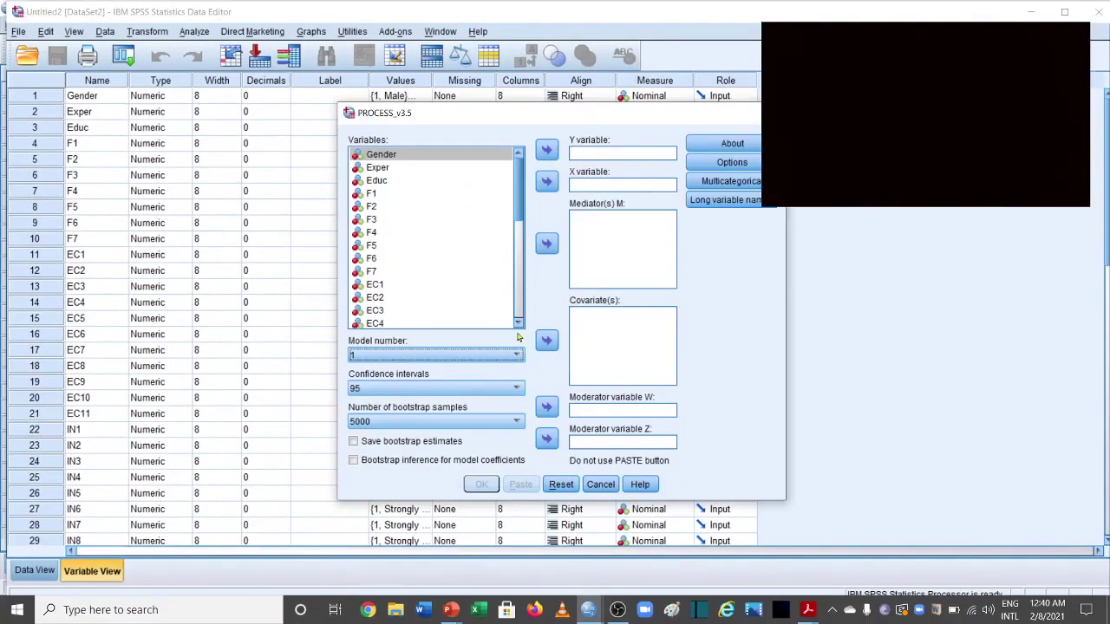
Assign Creativ as the X variable and Innovat as the Y variable.
left_click_drag(515, 202, 519, 324)
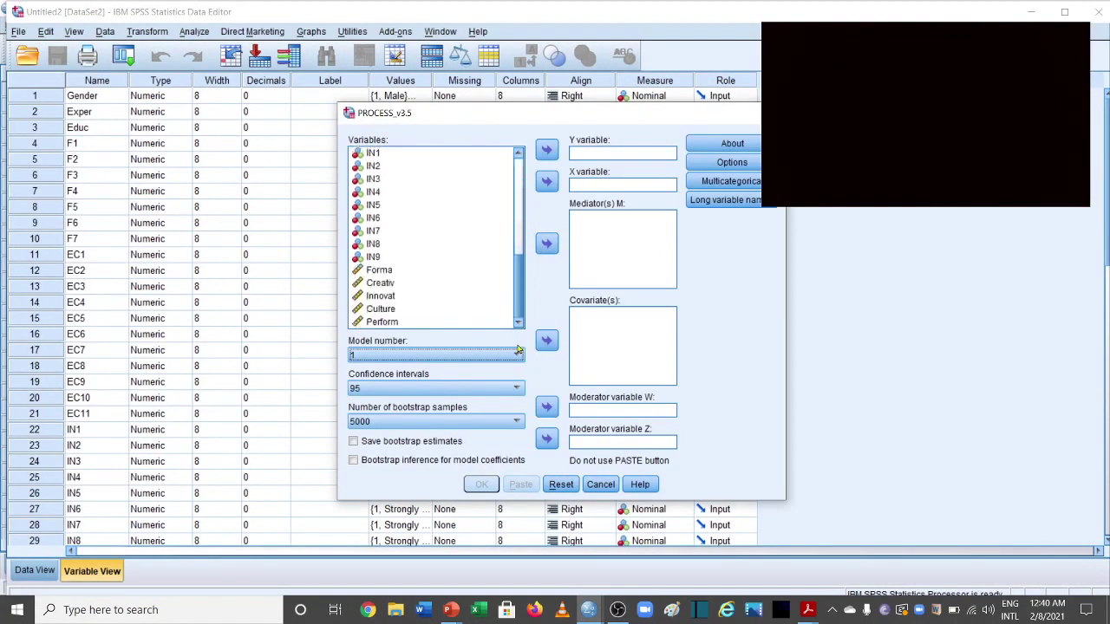
left_click(412, 316)
left_click(386, 284)
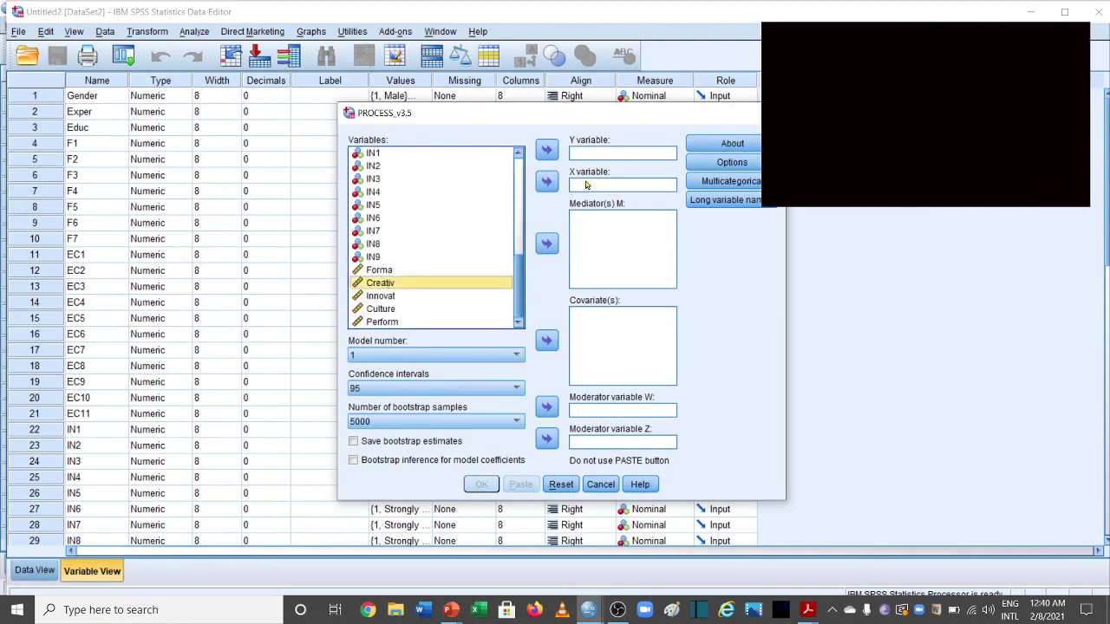
left_click(549, 181)
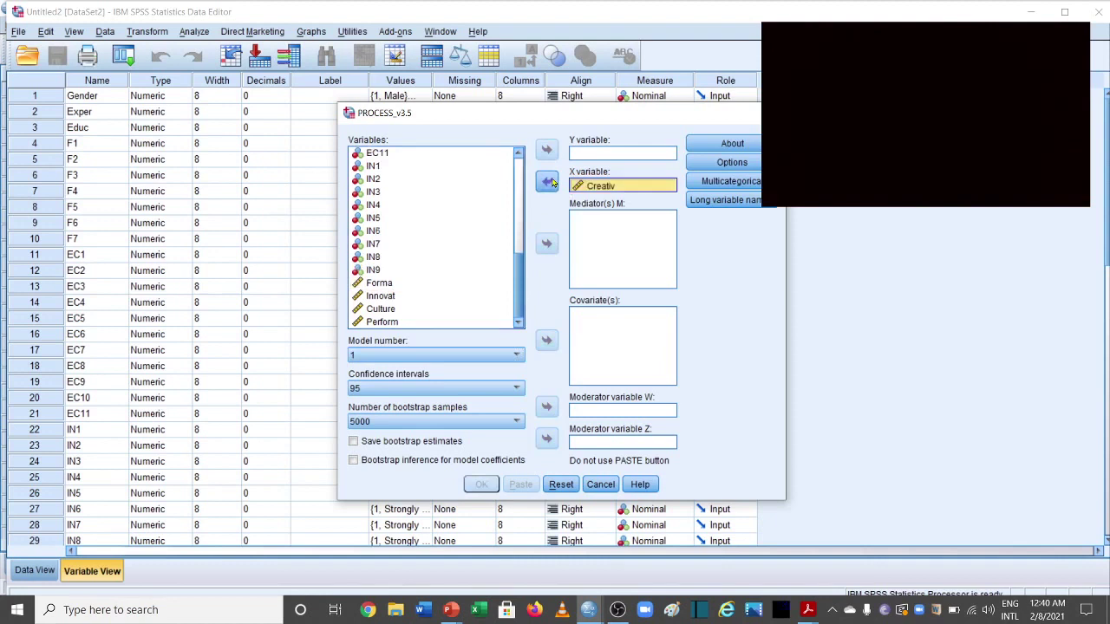
left_click(383, 298)
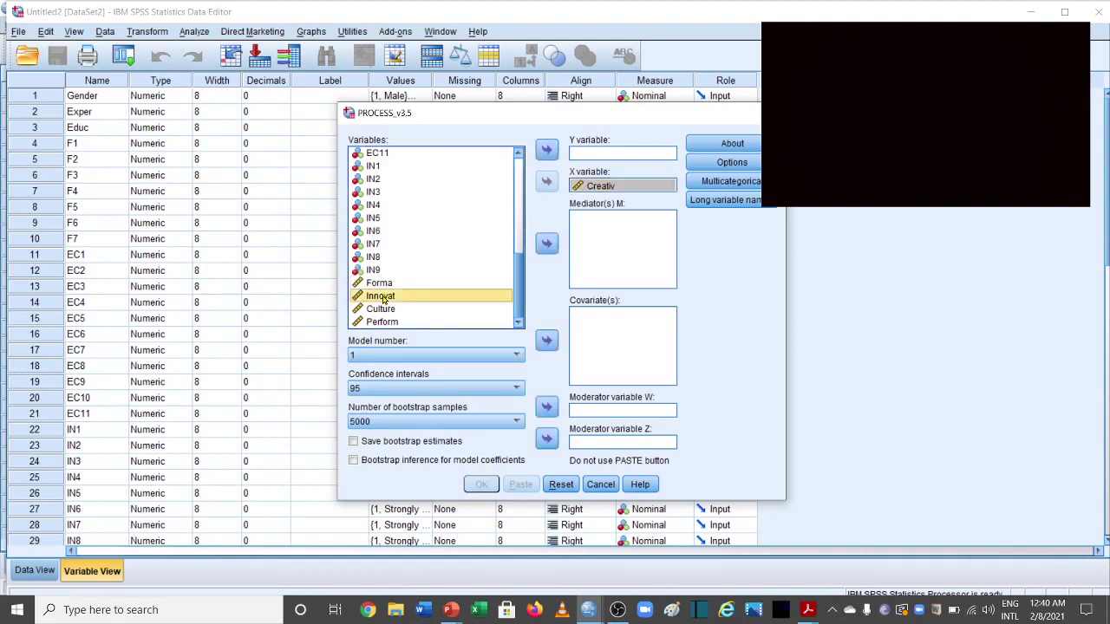
left_click(547, 154)
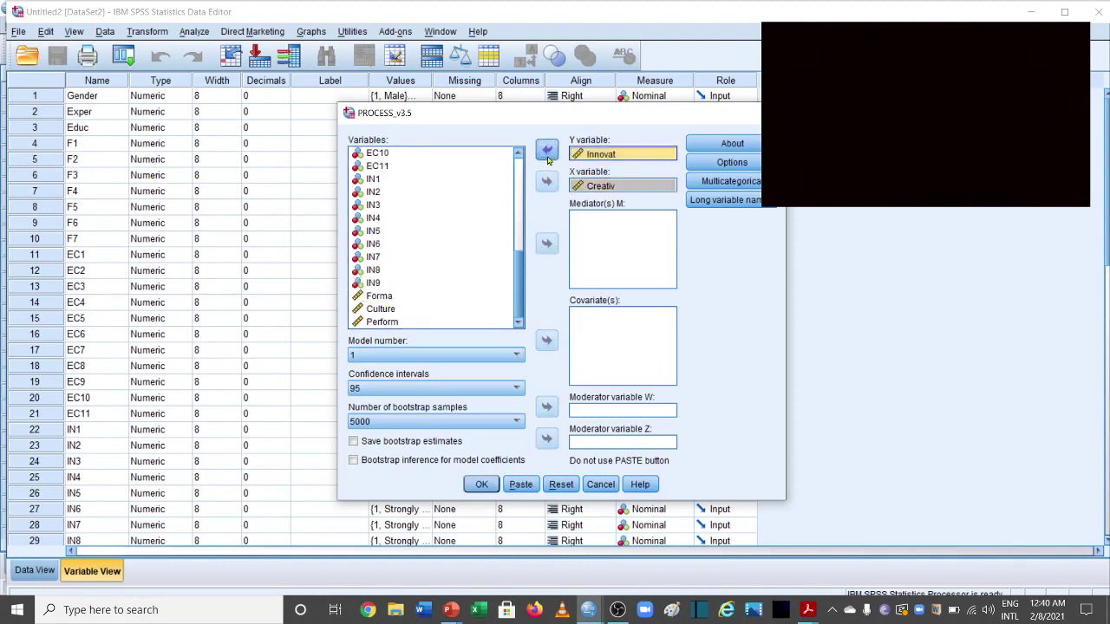
Assign Culture as moderator variable W and keep the number of bootstrap samples at 5000.
left_click(432, 308)
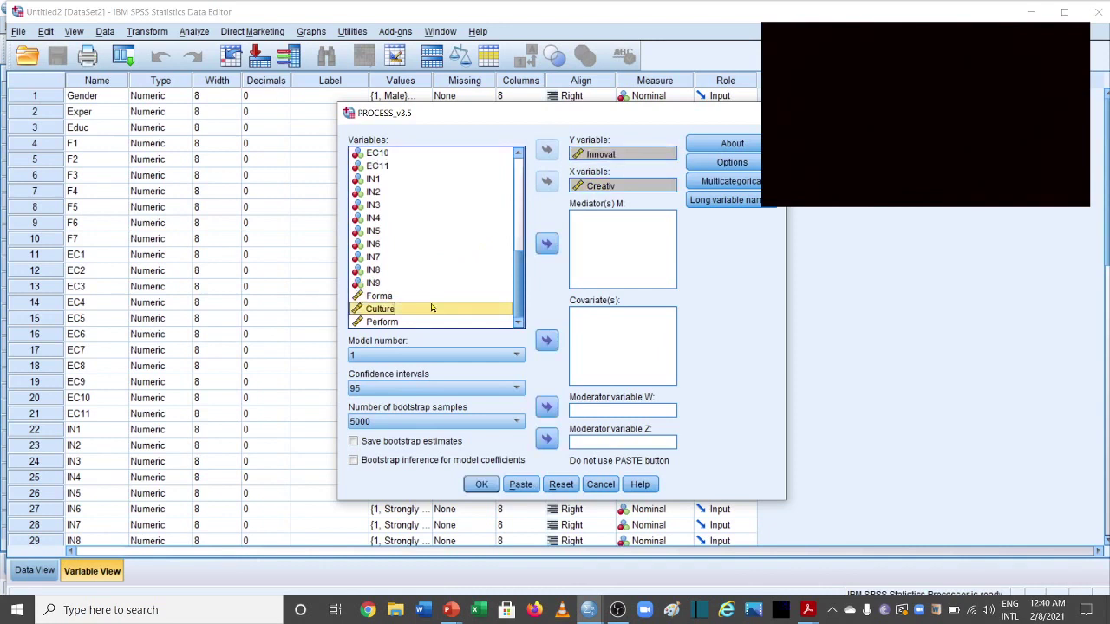
left_click(547, 407)
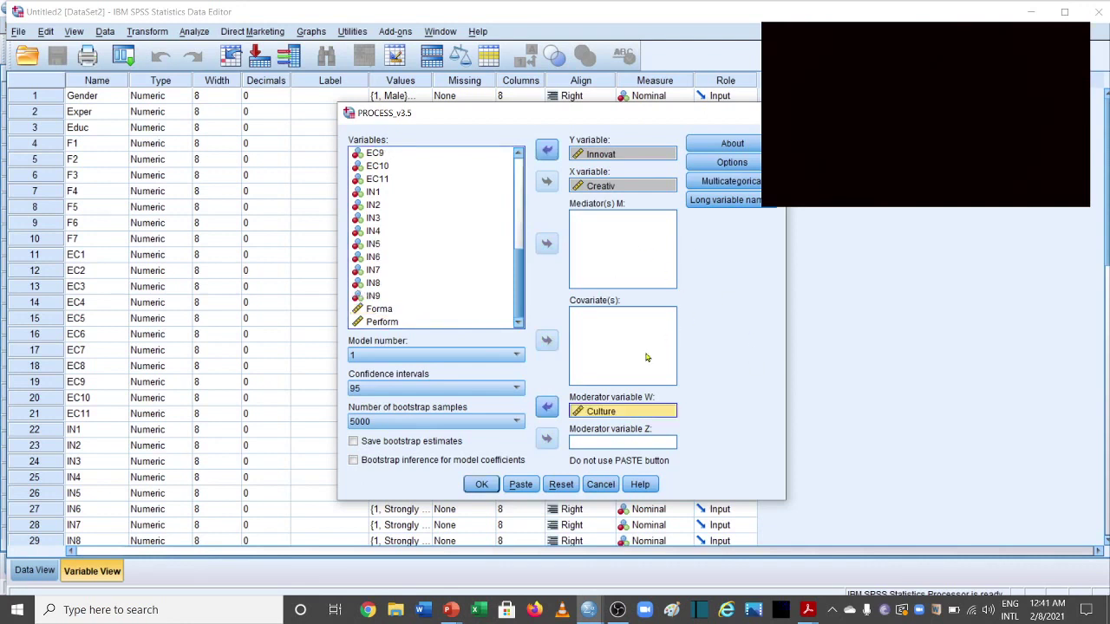
left_click(416, 422)
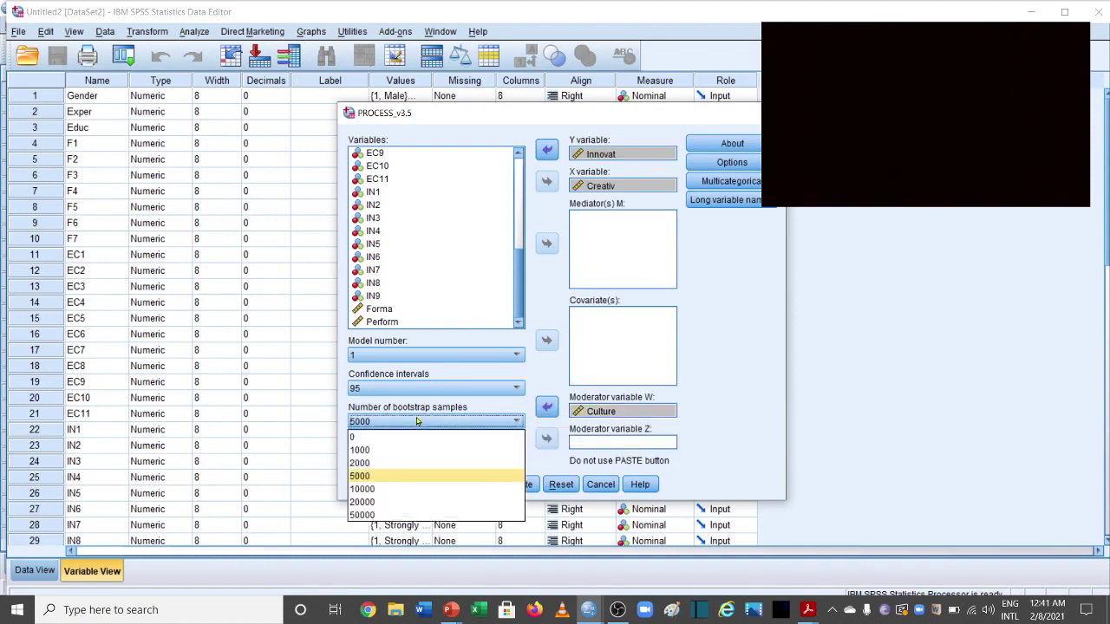
left_click(401, 464)
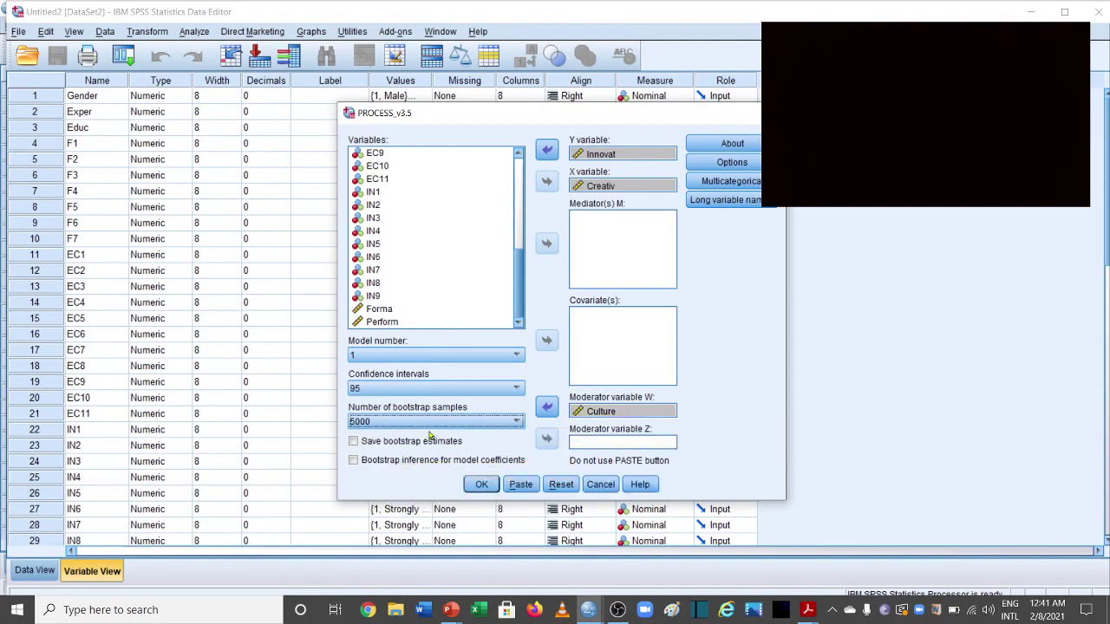
Enable generating code for visualizing interactions in the PROCESS options and run the analysis.
left_click(746, 162)
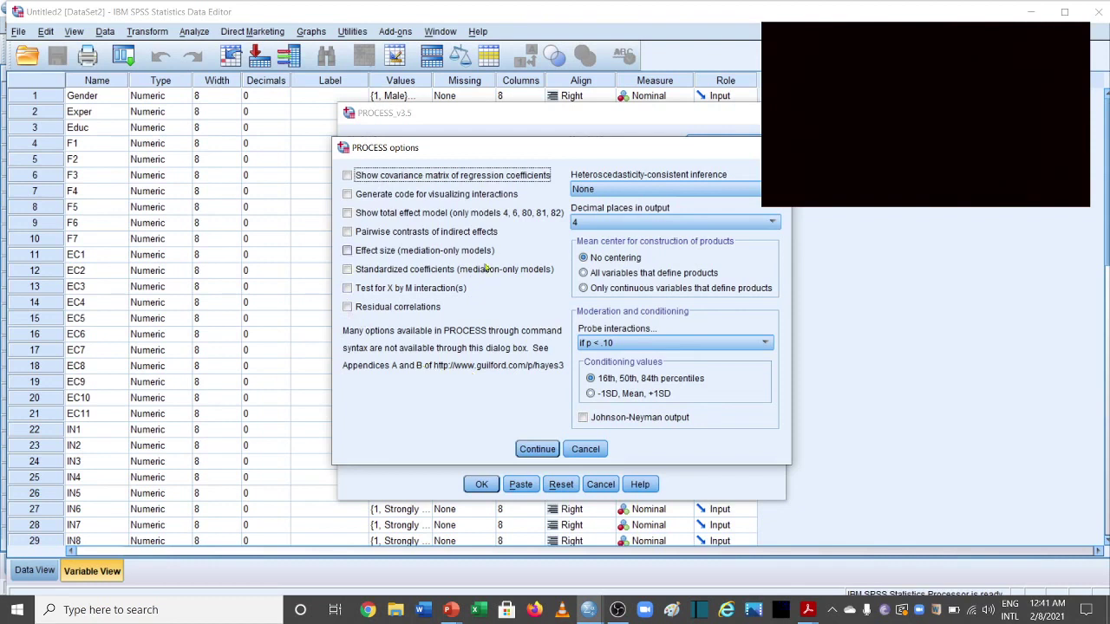
left_click(348, 194)
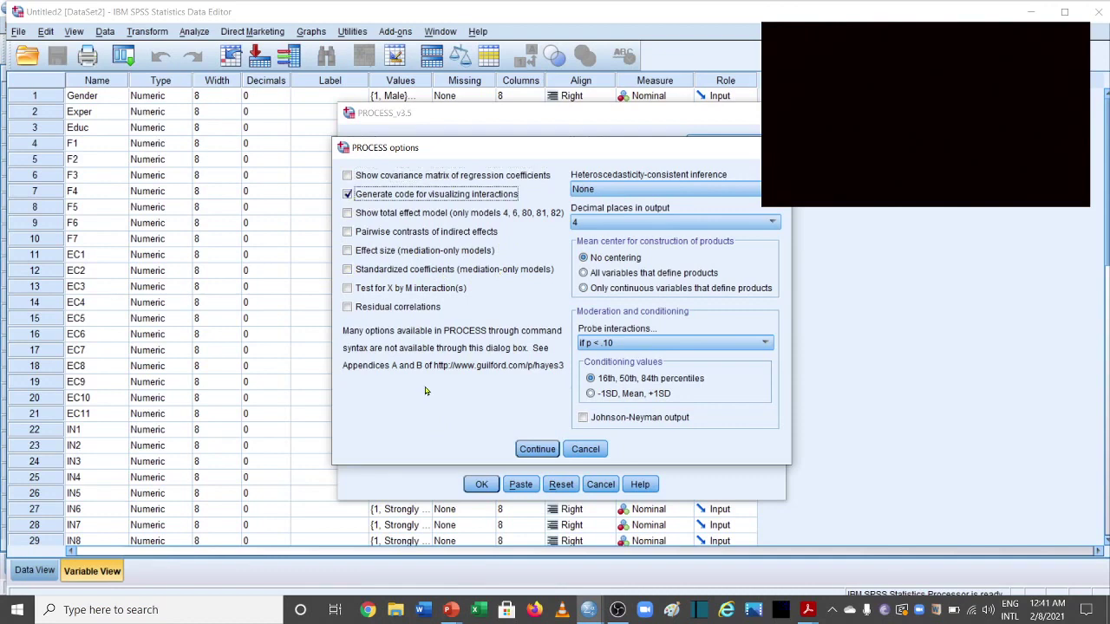
left_click(539, 449)
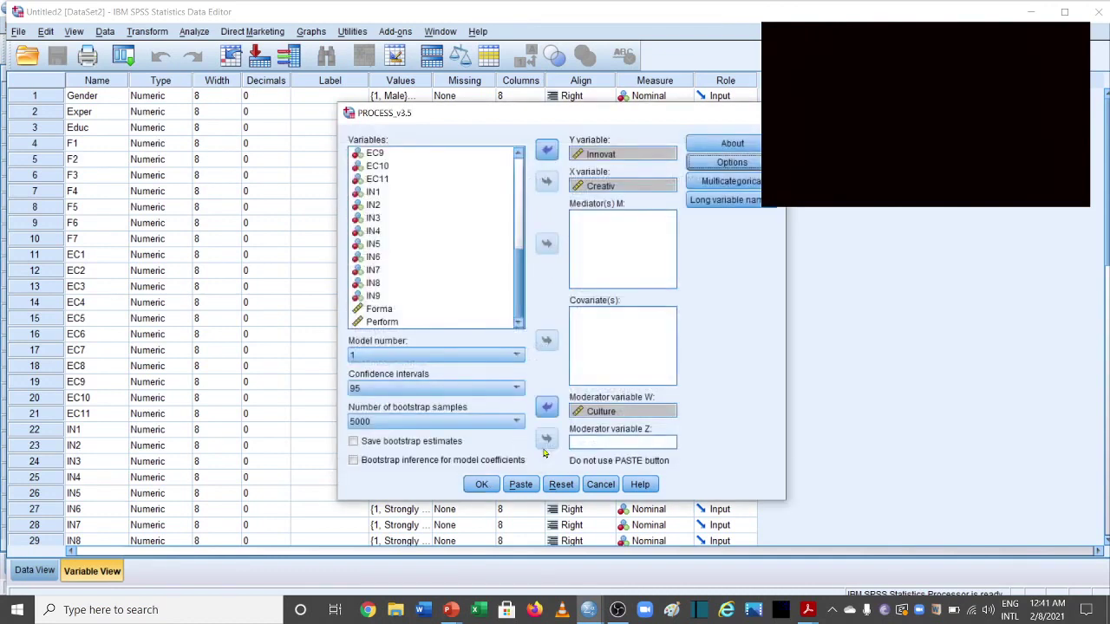
left_click(481, 484)
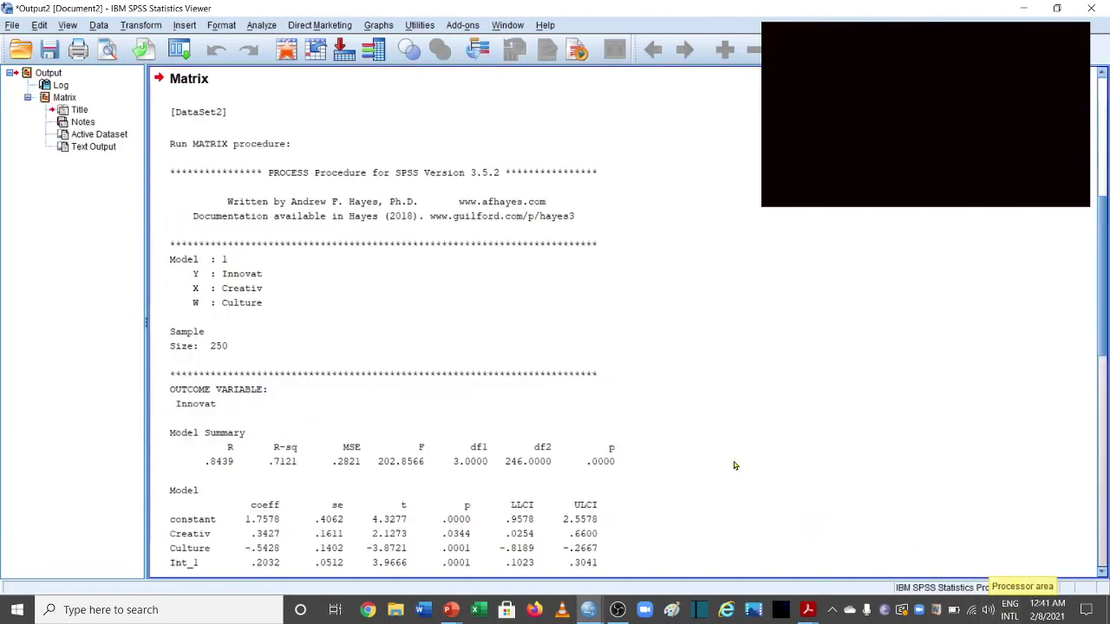
Examine the moderation output's model summary, coefficients, interaction test, conditional effects of Creativ across Culture values, and plot data.
scroll(734, 466, "down", 3)
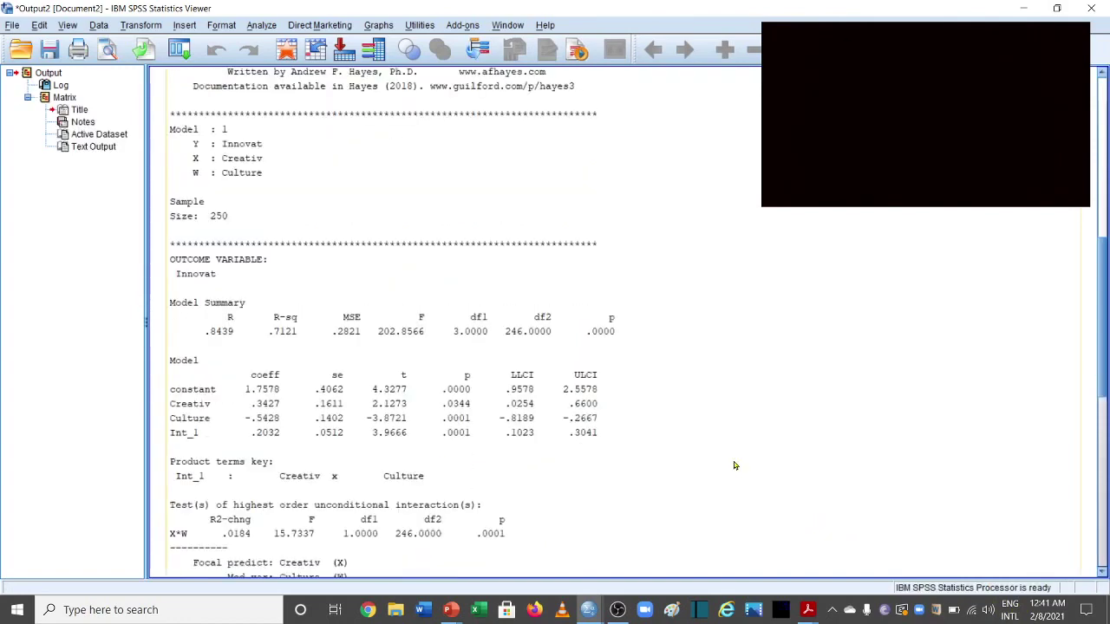
scroll(708, 278, "up", 2)
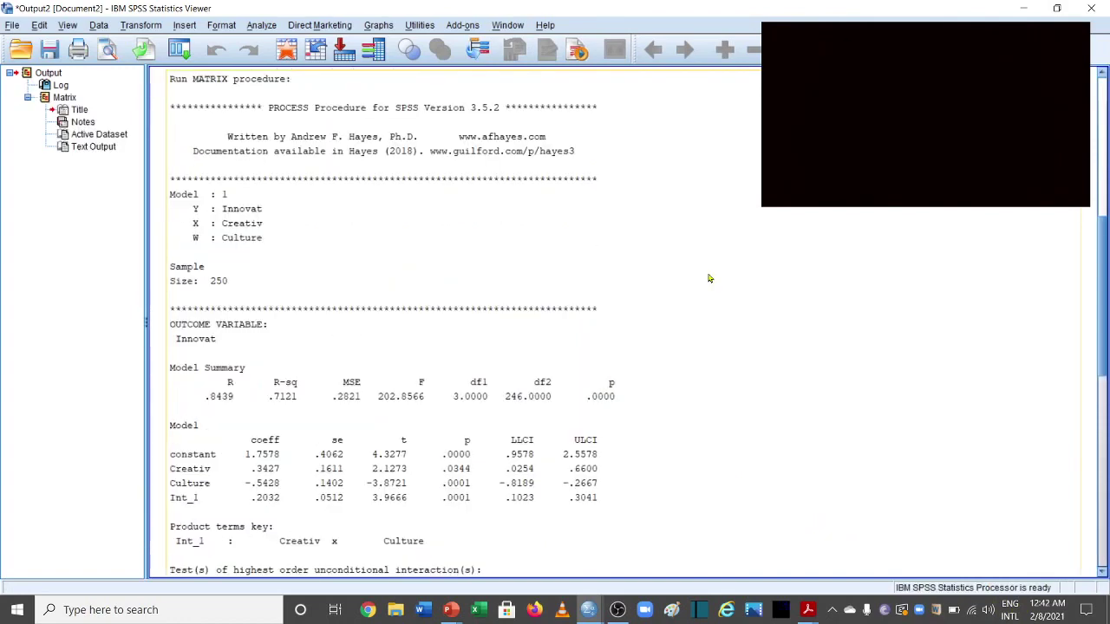
scroll(708, 278, "up", 3)
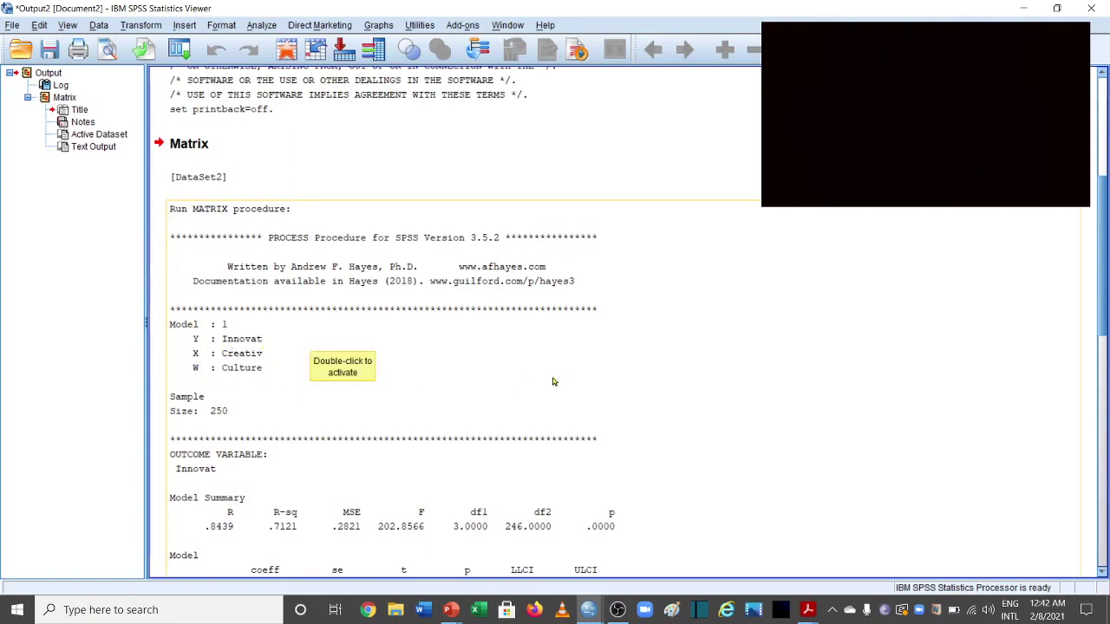
scroll(553, 382, "down", 3)
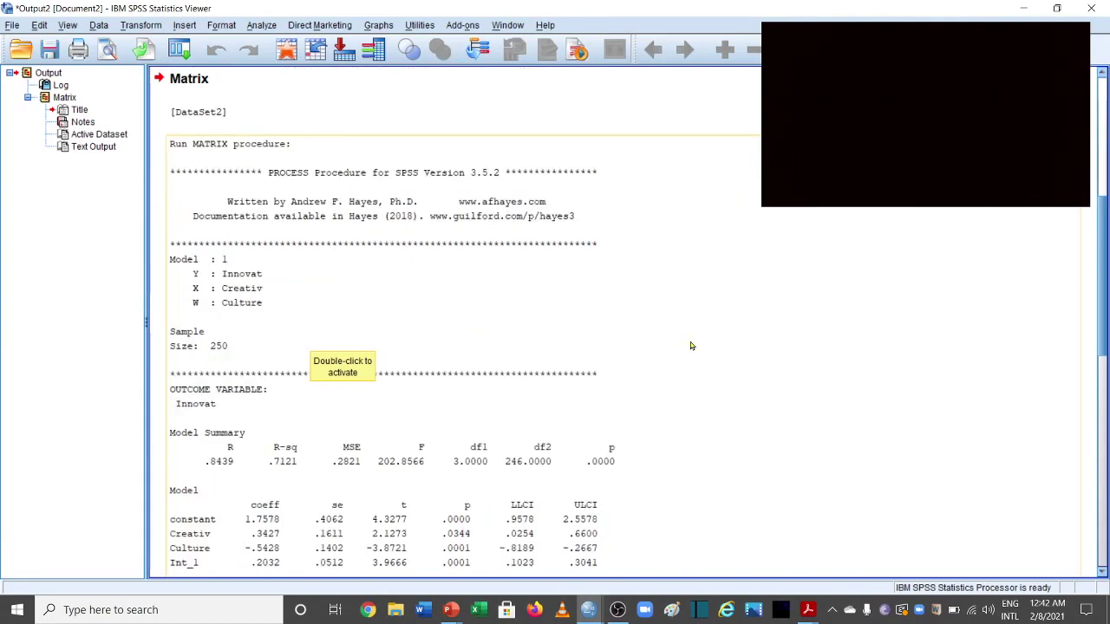
scroll(694, 347, "down", 10)
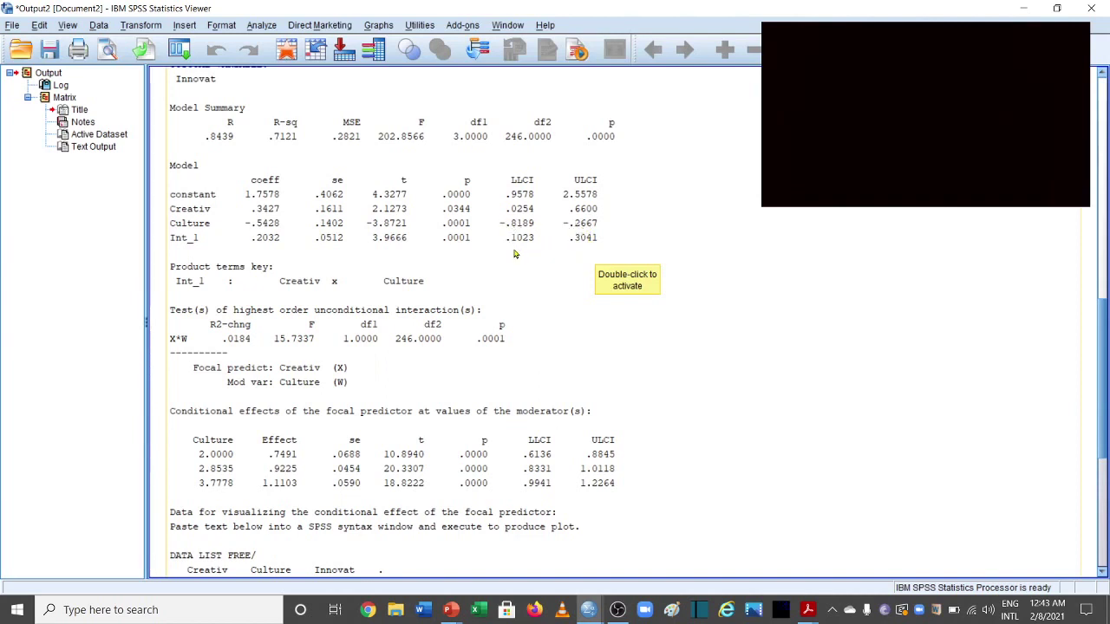
scroll(513, 255, "down", 2)
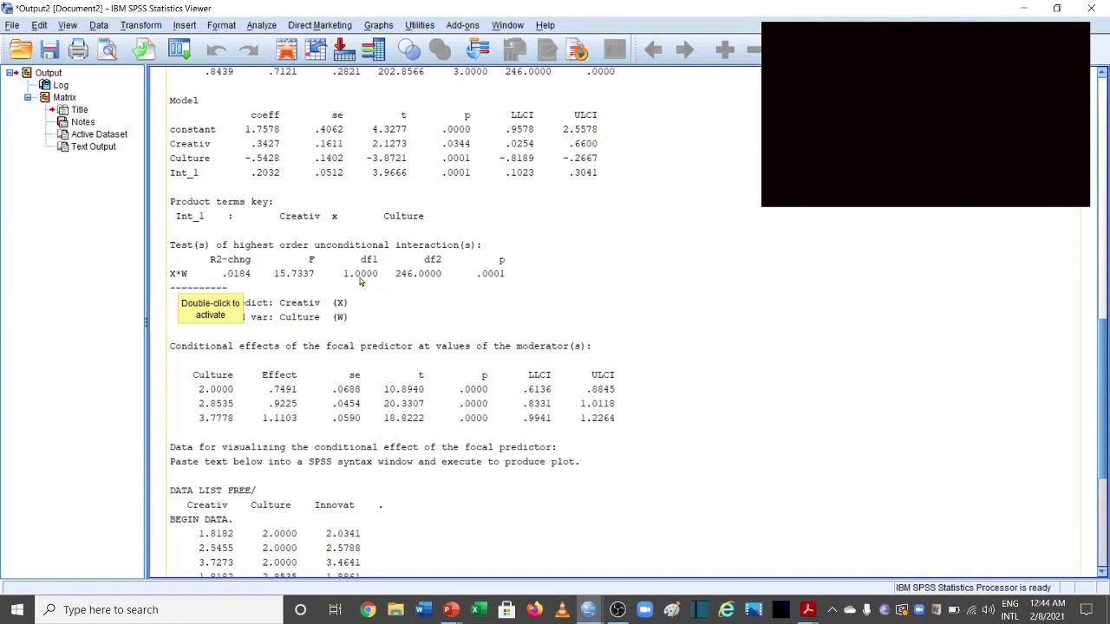
scroll(601, 325, "down", 2)
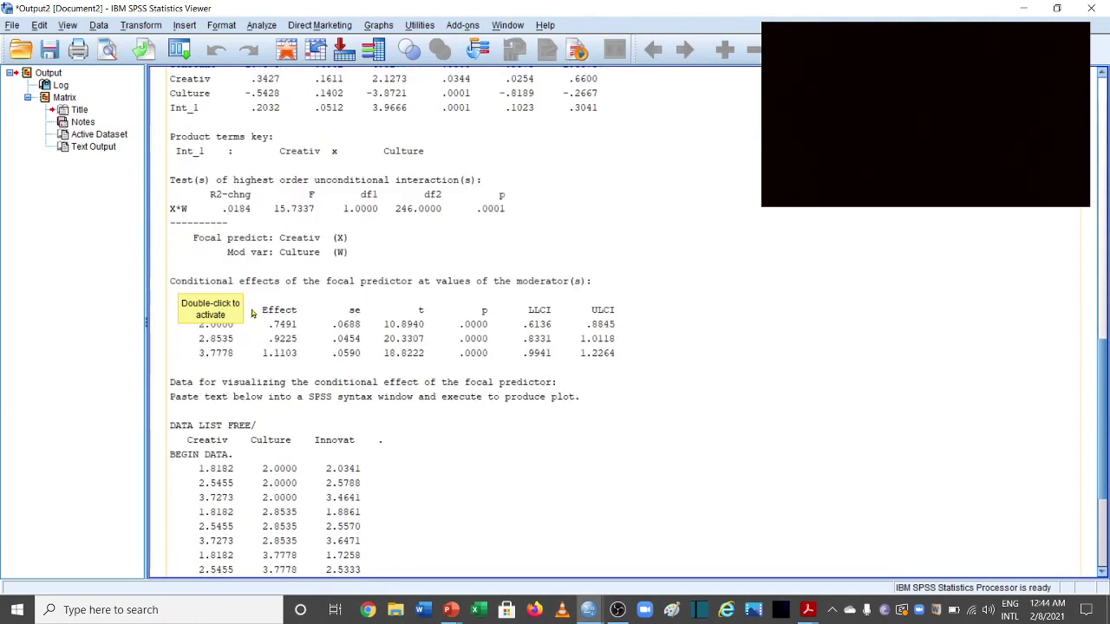
scroll(598, 290, "up", 2)
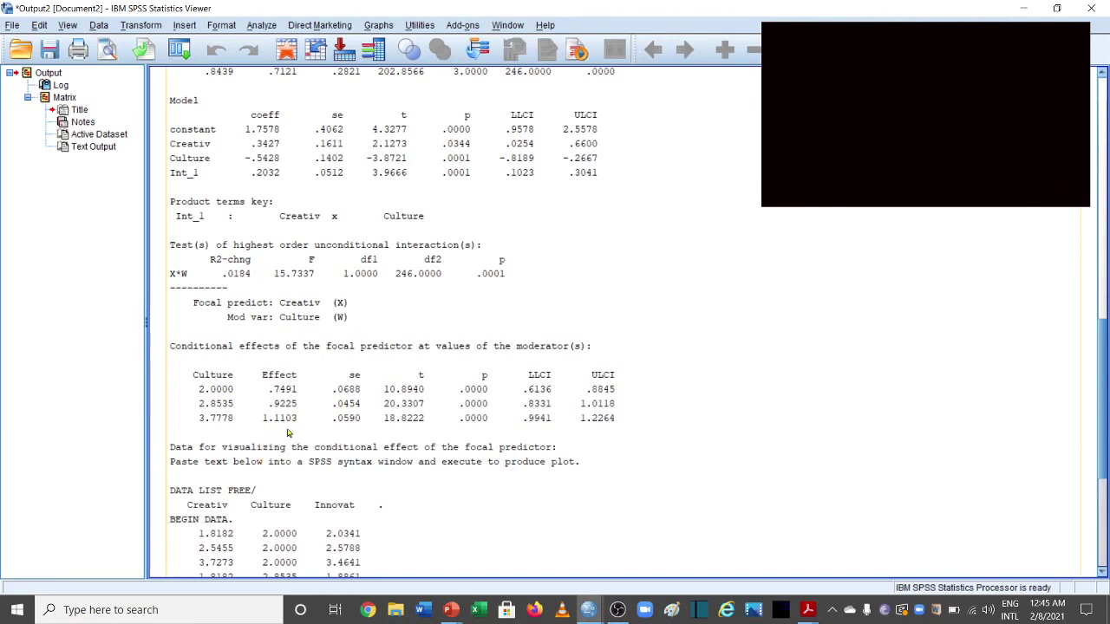
scroll(288, 431, "down", 6)
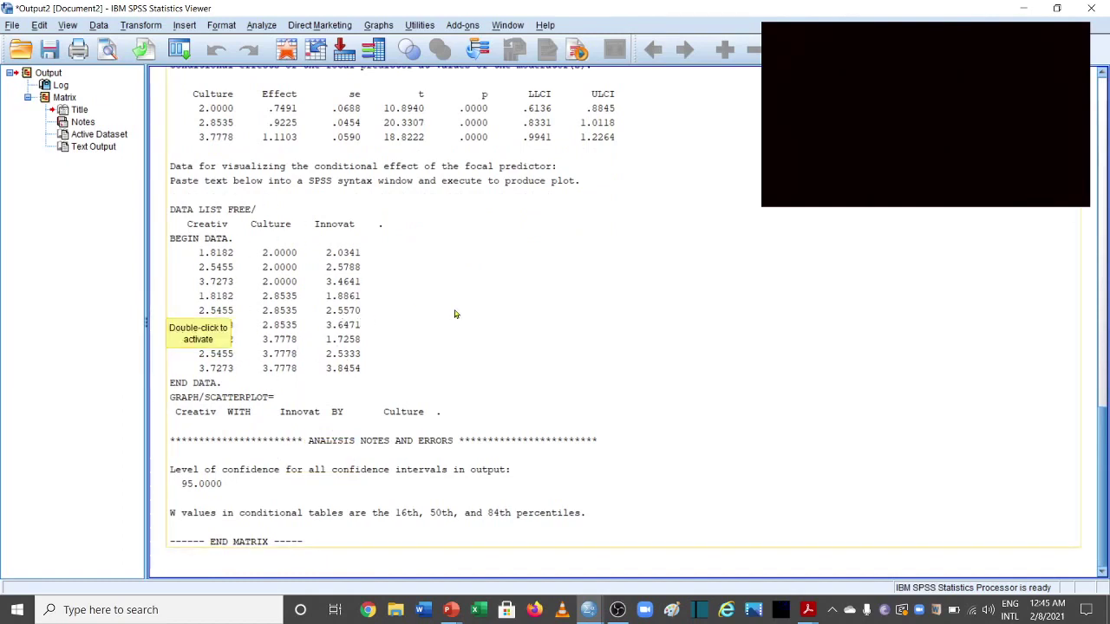
scroll(454, 314, "up", 20)
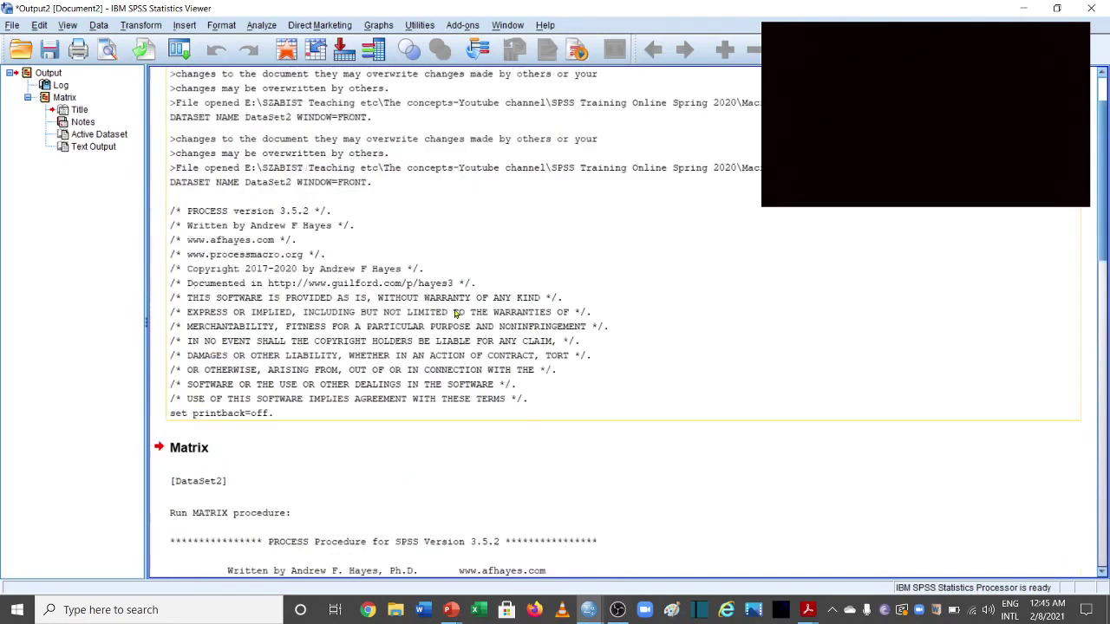